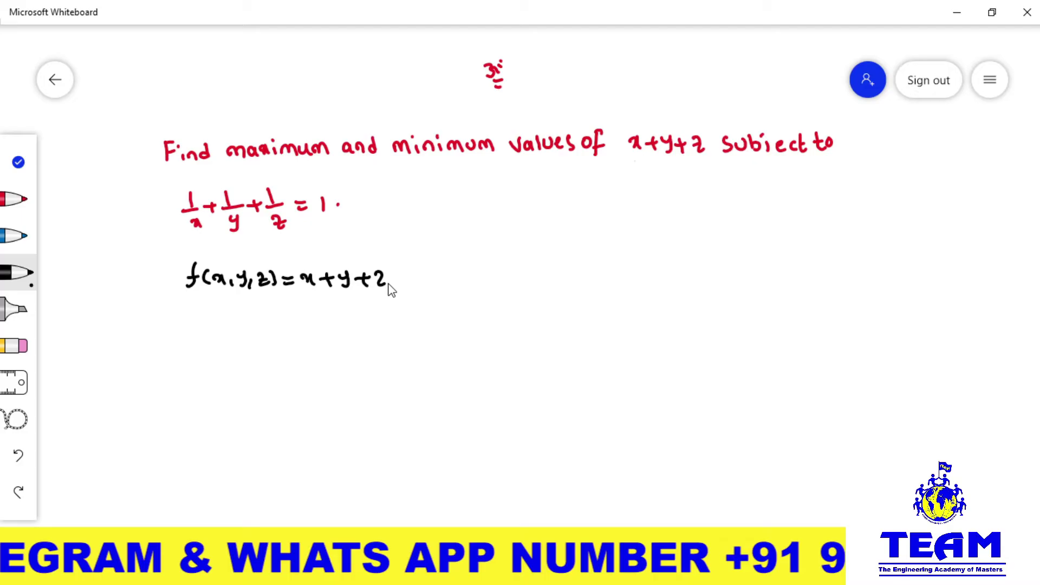
Step: Write the constraint φ(x,y,z) = 1/x + 1/y + 1/z − 1 = 0
{"action": "mouse_move", "coordinate": [439, 268]}
{"action": "left_mouse_down"}
{"action": "mouse_move", "coordinate": [512, 270]}
{"action": "mouse_move", "coordinate": [519, 280]}
{"action": "left_mouse_up"}
{"action": "left_click_drag", "start_coordinate": [524, 264], "coordinate": [526, 281]}
{"action": "left_click_drag", "start_coordinate": [538, 271], "coordinate": [550, 269]}
{"action": "left_click_drag", "start_coordinate": [538, 277], "coordinate": [568, 267]}
{"action": "mouse_move", "coordinate": [561, 274]}
{"action": "left_mouse_down"}
{"action": "mouse_move", "coordinate": [576, 273]}
{"action": "mouse_move", "coordinate": [578, 289]}
{"action": "mouse_move", "coordinate": [598, 270]}
{"action": "mouse_move", "coordinate": [592, 277]}
{"action": "left_mouse_up"}
{"action": "left_click_drag", "start_coordinate": [605, 255], "coordinate": [624, 272]}
{"action": "mouse_move", "coordinate": [611, 275]}
{"action": "left_mouse_down"}
{"action": "mouse_move", "coordinate": [620, 295]}
{"action": "mouse_move", "coordinate": [623, 275]}
{"action": "mouse_move", "coordinate": [658, 267]}
{"action": "left_mouse_up"}
{"action": "left_click", "coordinate": [656, 250]}
{"action": "mouse_move", "coordinate": [649, 275]}
{"action": "left_mouse_down"}
{"action": "mouse_move", "coordinate": [665, 294]}
{"action": "mouse_move", "coordinate": [699, 270]}
{"action": "mouse_move", "coordinate": [702, 282]}
{"action": "mouse_move", "coordinate": [725, 265]}
{"action": "left_mouse_up"}
{"action": "left_click_drag", "start_coordinate": [714, 275], "coordinate": [740, 263]}
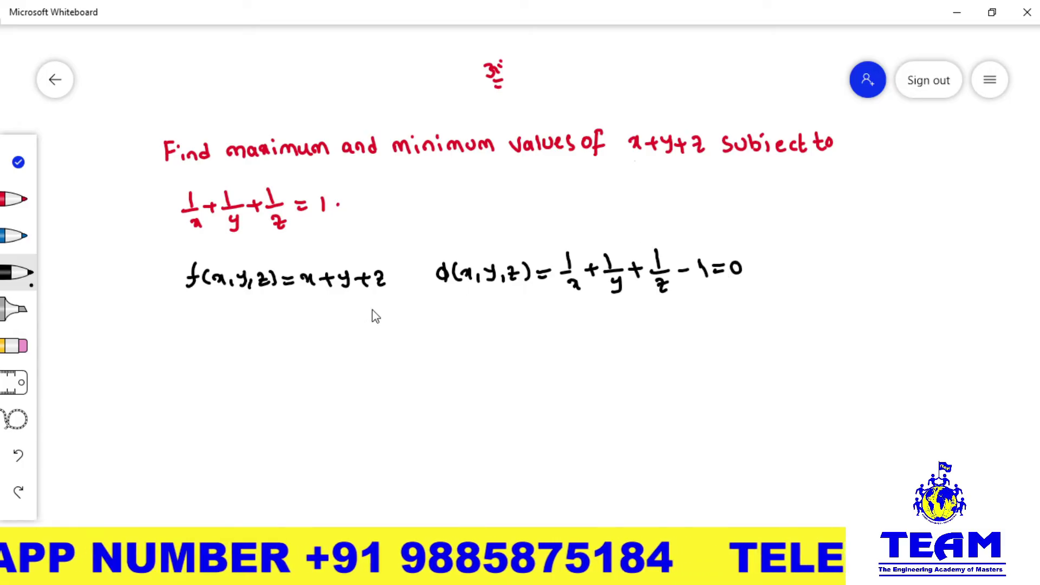
Step: Label f's equation as (1) and sketch a tree from f branching to x, y, z
{"action": "left_click_drag", "start_coordinate": [393, 262], "coordinate": [411, 251]}
{"action": "left_click", "coordinate": [422, 242]}
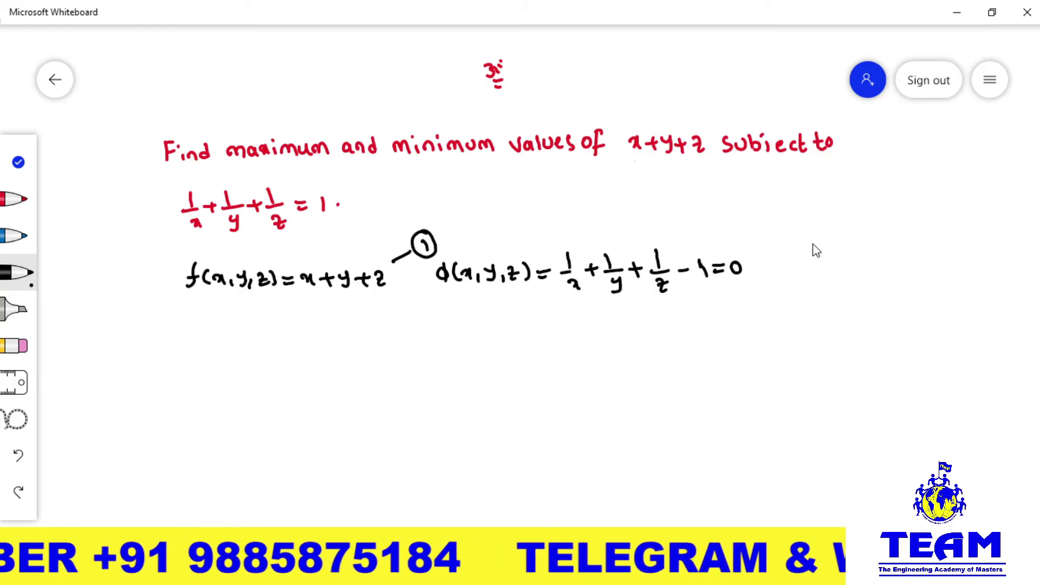
{"action": "mouse_move", "coordinate": [867, 187]}
{"action": "left_mouse_down"}
{"action": "mouse_move", "coordinate": [854, 209]}
{"action": "mouse_move", "coordinate": [869, 196]}
{"action": "left_mouse_up"}
{"action": "mouse_move", "coordinate": [830, 244]}
{"action": "left_mouse_down"}
{"action": "mouse_move", "coordinate": [851, 225]}
{"action": "mouse_move", "coordinate": [886, 234]}
{"action": "left_mouse_up"}
{"action": "mouse_move", "coordinate": [854, 226]}
{"action": "left_mouse_down"}
{"action": "mouse_move", "coordinate": [882, 239]}
{"action": "mouse_move", "coordinate": [838, 271]}
{"action": "left_mouse_up"}
{"action": "mouse_move", "coordinate": [837, 260]}
{"action": "left_mouse_down"}
{"action": "mouse_move", "coordinate": [827, 271]}
{"action": "mouse_move", "coordinate": [892, 270]}
{"action": "left_mouse_up"}
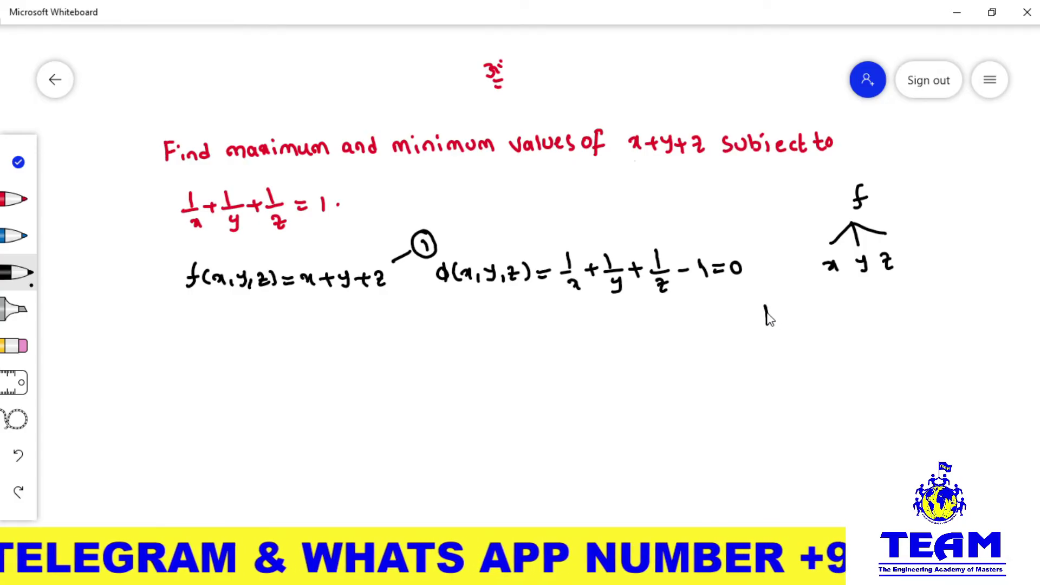
Step: Write Lagrange's function F = f + λφ, underlining λ
{"action": "left_click_drag", "start_coordinate": [765, 306], "coordinate": [776, 303]}
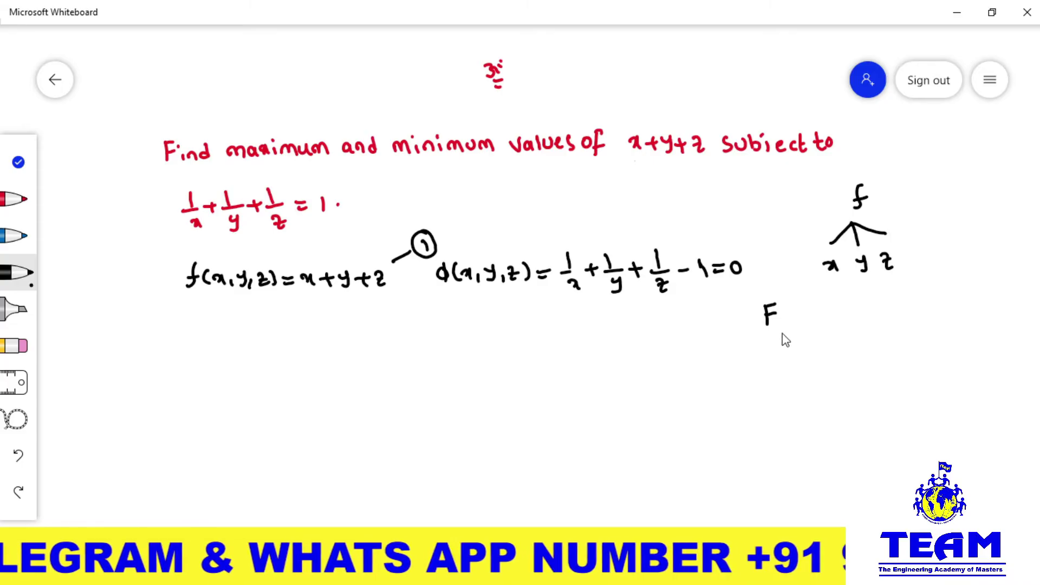
{"action": "left_click_drag", "start_coordinate": [790, 312], "coordinate": [832, 321]}
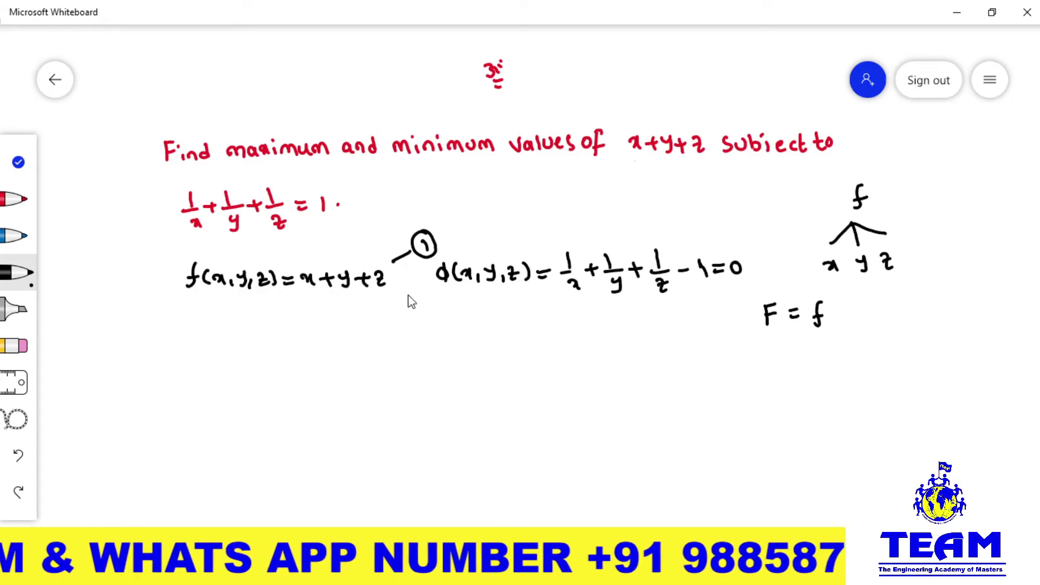
{"action": "left_click_drag", "start_coordinate": [836, 317], "coordinate": [848, 315]}
{"action": "mouse_move", "coordinate": [843, 308]}
{"action": "left_mouse_down"}
{"action": "mouse_move", "coordinate": [867, 324]}
{"action": "mouse_move", "coordinate": [856, 334]}
{"action": "mouse_move", "coordinate": [883, 325]}
{"action": "left_mouse_up"}
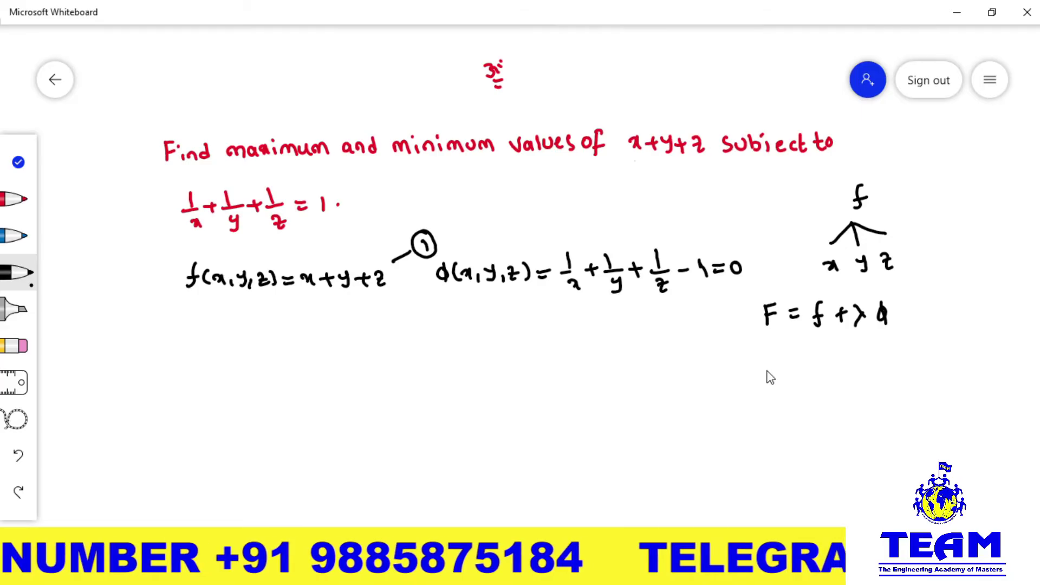
{"action": "mouse_move", "coordinate": [762, 367]}
{"action": "left_mouse_down"}
{"action": "mouse_move", "coordinate": [764, 391]}
{"action": "mouse_move", "coordinate": [771, 374]}
{"action": "left_mouse_up"}
{"action": "left_click_drag", "start_coordinate": [853, 331], "coordinate": [872, 331]}
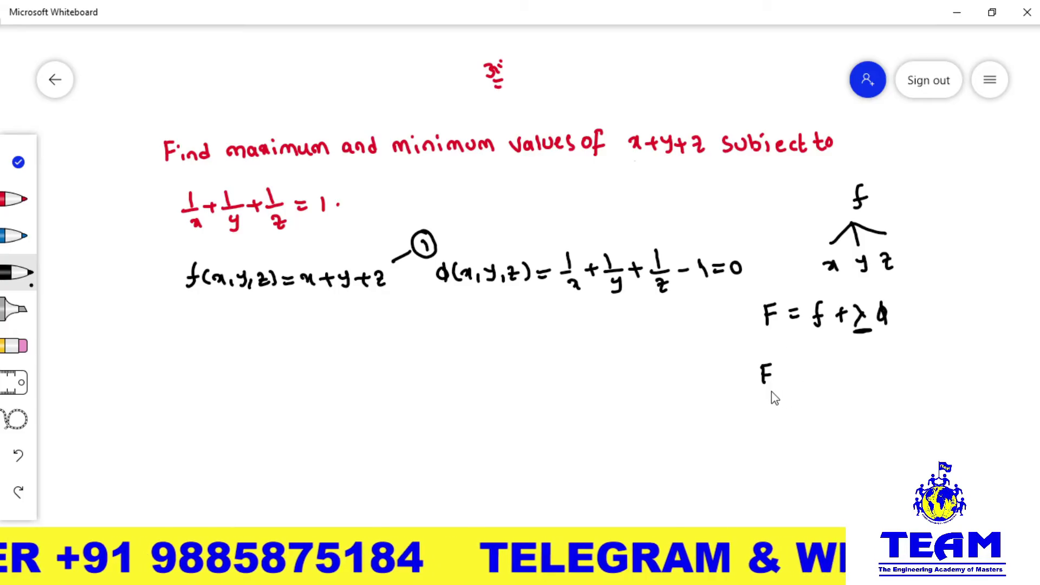
Step: List Fx = 0, Fy = 0, Fz = 0 grouped by a brace, yielding x, y, z
{"action": "mouse_move", "coordinate": [773, 381]}
{"action": "left_mouse_down"}
{"action": "mouse_move", "coordinate": [781, 393]}
{"action": "mouse_move", "coordinate": [767, 433]}
{"action": "mouse_move", "coordinate": [776, 416]}
{"action": "mouse_move", "coordinate": [774, 465]}
{"action": "mouse_move", "coordinate": [779, 453]}
{"action": "mouse_move", "coordinate": [791, 474]}
{"action": "left_mouse_up"}
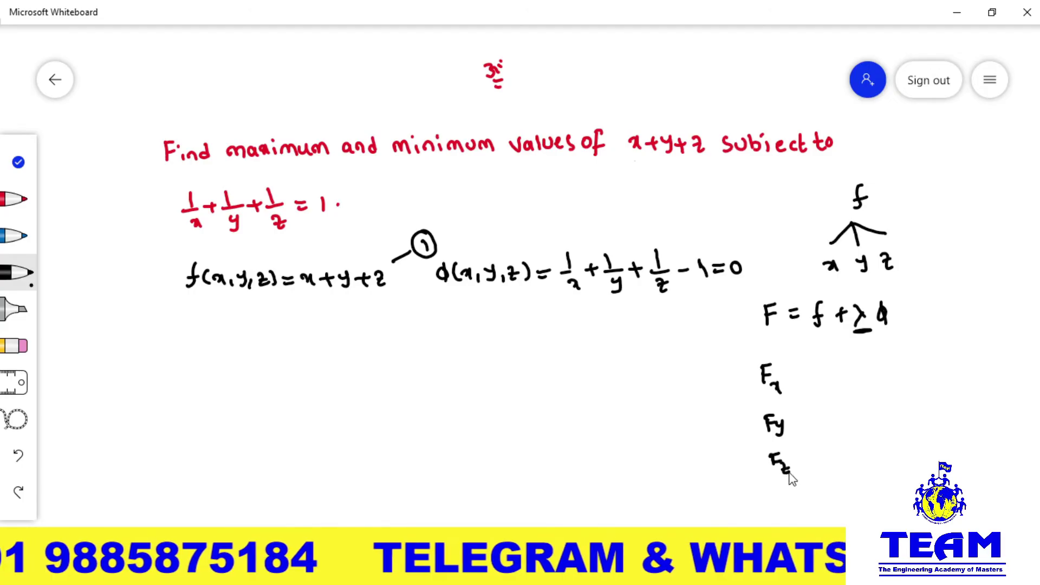
{"action": "left_click_drag", "start_coordinate": [786, 374], "coordinate": [805, 369]}
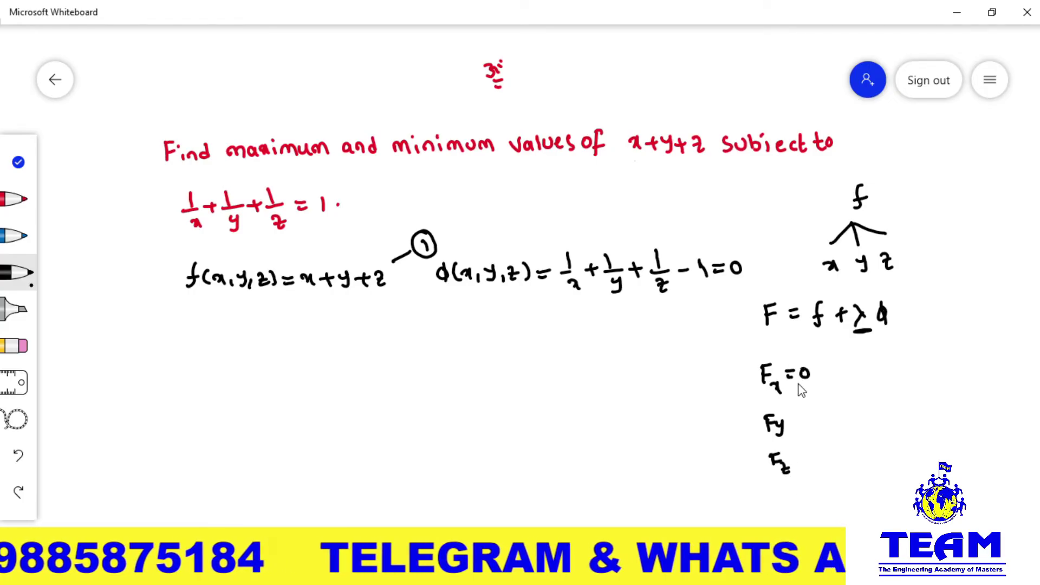
{"action": "left_click_drag", "start_coordinate": [795, 415], "coordinate": [804, 420]}
{"action": "left_click_drag", "start_coordinate": [815, 412], "coordinate": [814, 413]}
{"action": "left_click_drag", "start_coordinate": [799, 460], "coordinate": [806, 459]}
{"action": "left_click_drag", "start_coordinate": [800, 465], "coordinate": [820, 458]}
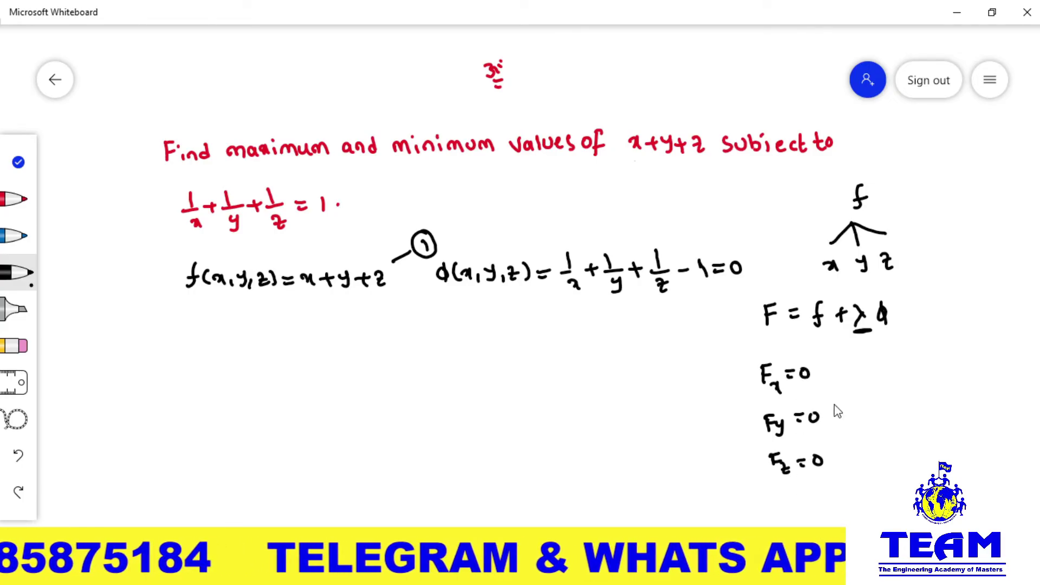
{"action": "mouse_move", "coordinate": [839, 375]}
{"action": "left_mouse_down"}
{"action": "mouse_move", "coordinate": [855, 425]}
{"action": "mouse_move", "coordinate": [840, 436]}
{"action": "left_mouse_up"}
{"action": "mouse_move", "coordinate": [882, 370]}
{"action": "left_mouse_down"}
{"action": "mouse_move", "coordinate": [913, 379]}
{"action": "mouse_move", "coordinate": [929, 370]}
{"action": "left_mouse_up"}
{"action": "left_click_drag", "start_coordinate": [838, 375], "coordinate": [839, 436]}
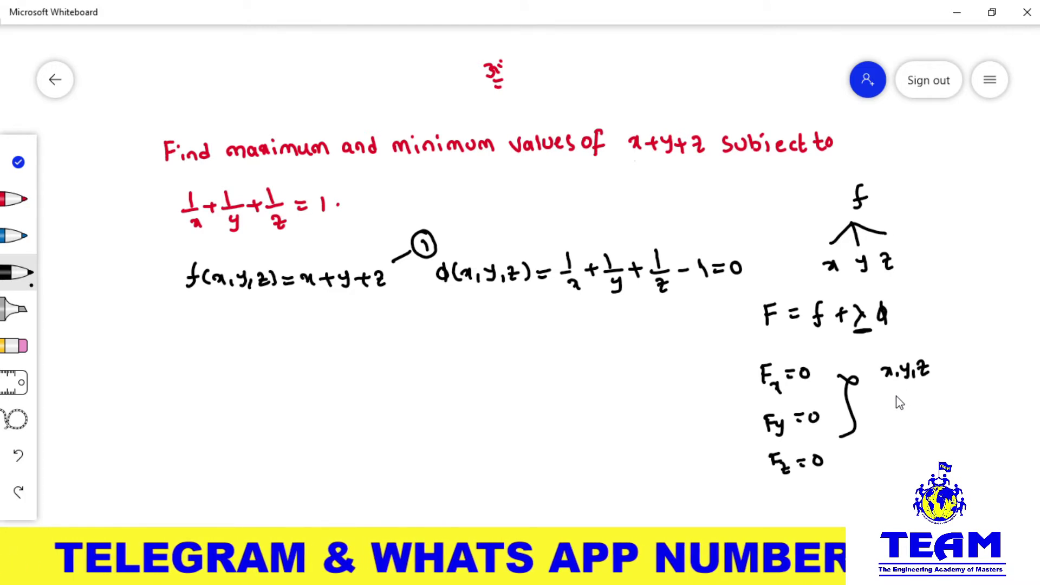
Step: Note substituting x, y, z into φ for their values, with an arrow back to f
{"action": "mouse_move", "coordinate": [894, 413]}
{"action": "left_mouse_down"}
{"action": "mouse_move", "coordinate": [892, 404]}
{"action": "mouse_move", "coordinate": [897, 417]}
{"action": "mouse_move", "coordinate": [912, 402]}
{"action": "left_mouse_up"}
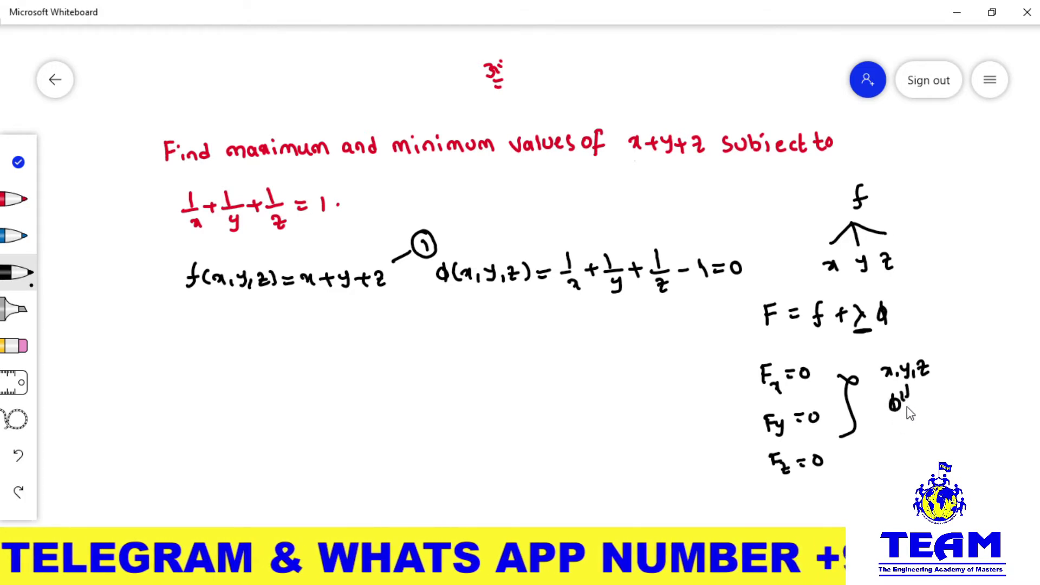
{"action": "mouse_move", "coordinate": [869, 433]}
{"action": "left_mouse_down"}
{"action": "mouse_move", "coordinate": [900, 451]}
{"action": "mouse_move", "coordinate": [934, 419]}
{"action": "mouse_move", "coordinate": [966, 412]}
{"action": "left_mouse_up"}
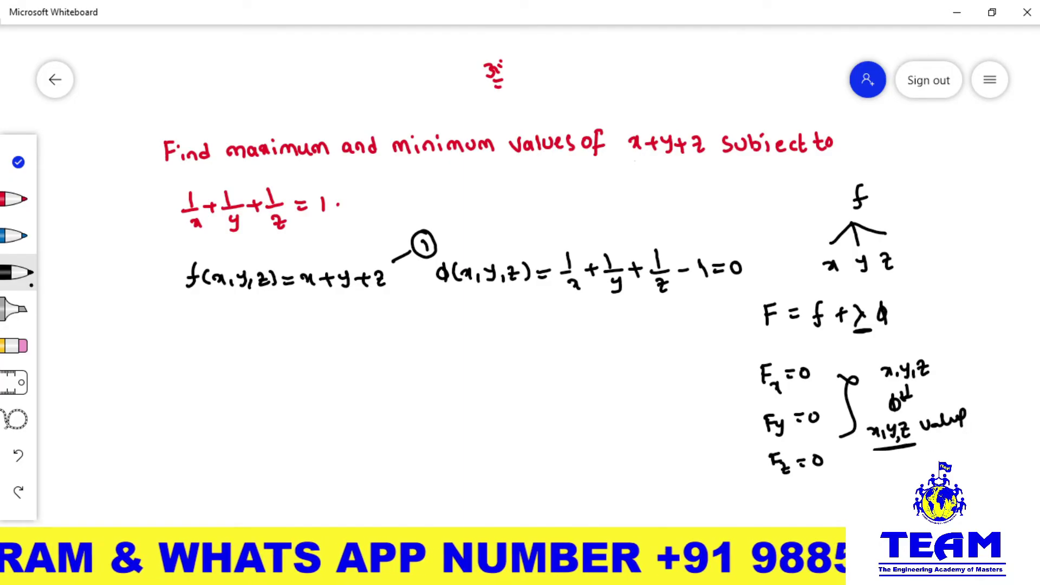
{"action": "left_click_drag", "start_coordinate": [902, 432], "coordinate": [899, 440]}
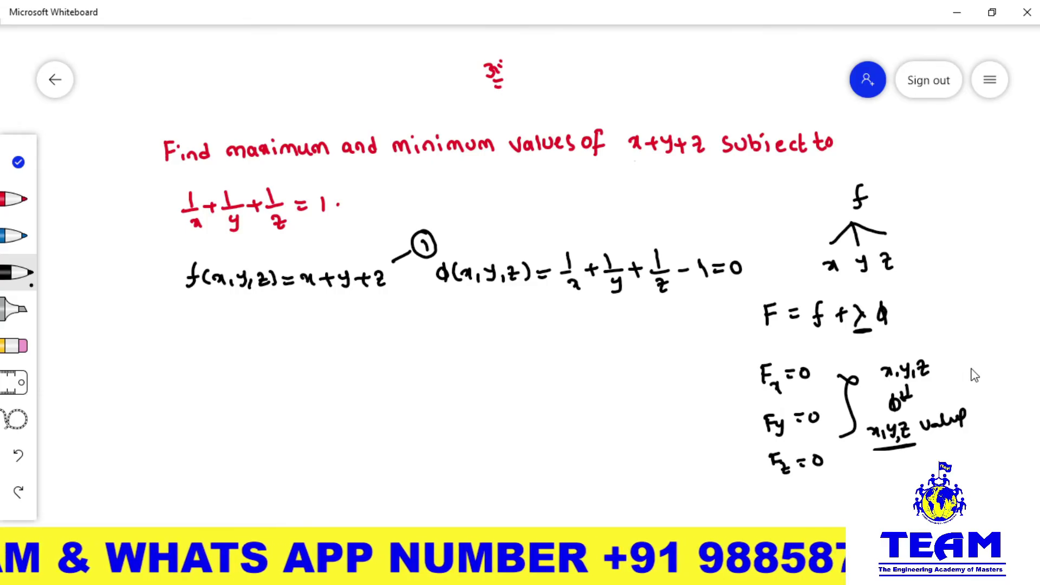
{"action": "mouse_move", "coordinate": [960, 391]}
{"action": "left_mouse_down"}
{"action": "mouse_move", "coordinate": [981, 325]}
{"action": "mouse_move", "coordinate": [926, 219]}
{"action": "mouse_move", "coordinate": [878, 182]}
{"action": "left_mouse_up"}
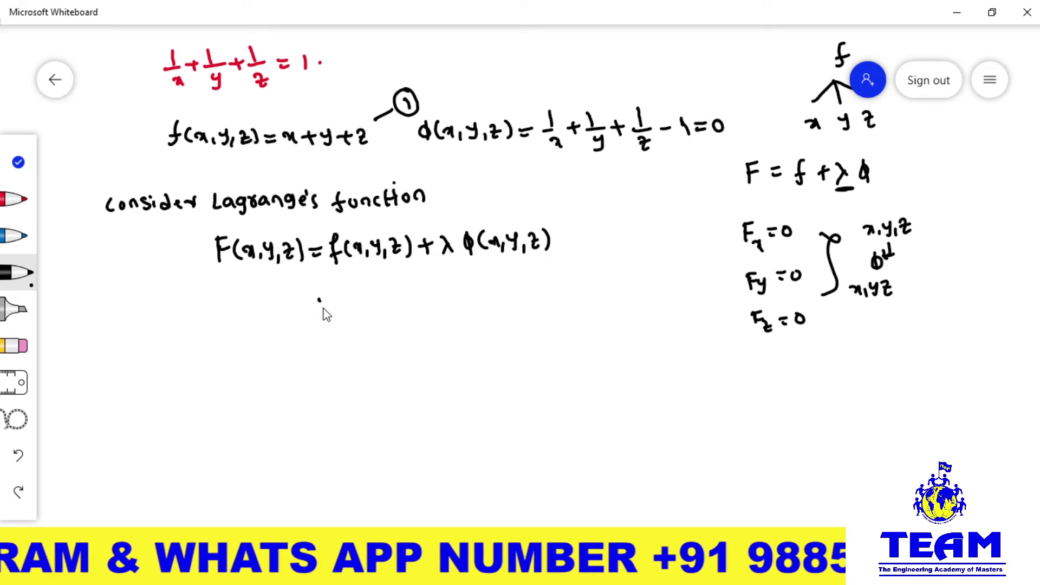
Step: Begin the expanded function as F = (x+y+z) + λ(
{"action": "left_click_drag", "start_coordinate": [319, 300], "coordinate": [331, 298]}
{"action": "mouse_move", "coordinate": [319, 307]}
{"action": "left_mouse_down"}
{"action": "mouse_move", "coordinate": [331, 305]}
{"action": "mouse_move", "coordinate": [281, 318]}
{"action": "mouse_move", "coordinate": [295, 295]}
{"action": "left_mouse_up"}
{"action": "left_click_drag", "start_coordinate": [280, 308], "coordinate": [292, 307]}
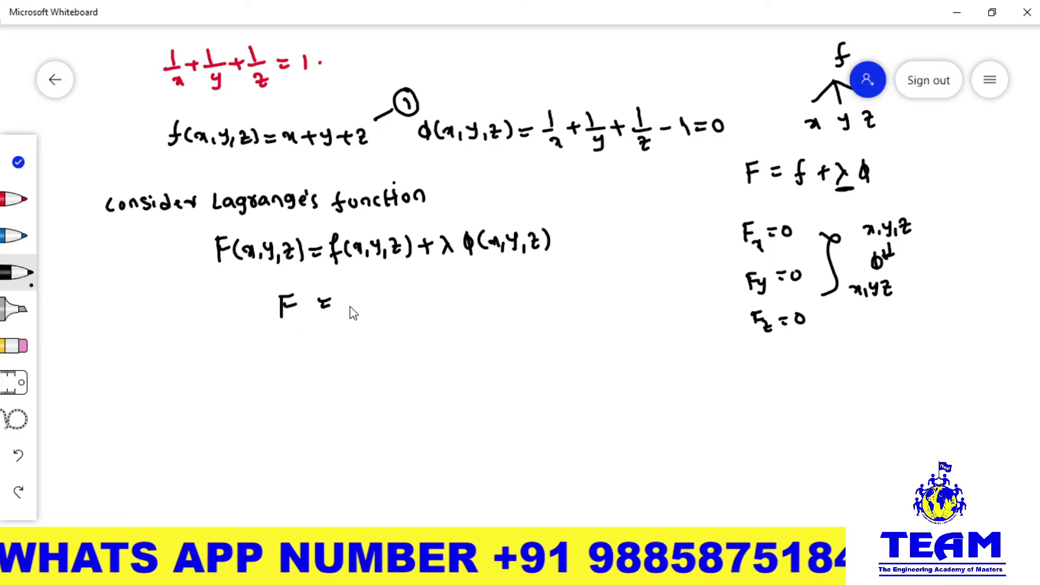
{"action": "left_click_drag", "start_coordinate": [345, 299], "coordinate": [386, 314]}
{"action": "left_click_drag", "start_coordinate": [396, 304], "coordinate": [430, 312]}
{"action": "left_click_drag", "start_coordinate": [347, 291], "coordinate": [346, 313]}
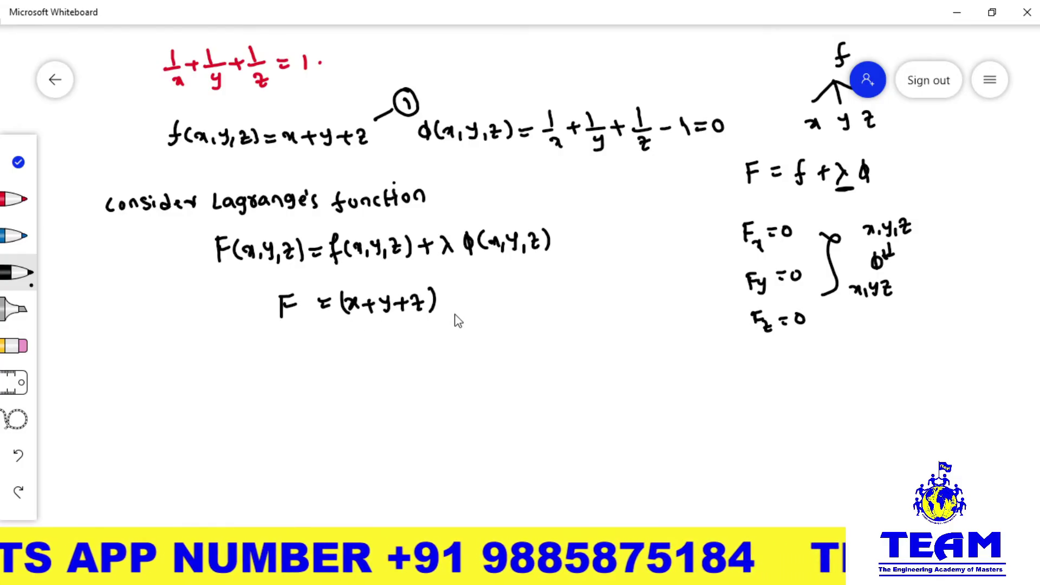
{"action": "mouse_move", "coordinate": [446, 305]}
{"action": "left_mouse_down"}
{"action": "mouse_move", "coordinate": [460, 303]}
{"action": "mouse_move", "coordinate": [454, 312]}
{"action": "left_mouse_up"}
{"action": "mouse_move", "coordinate": [469, 293]}
{"action": "left_mouse_down"}
{"action": "mouse_move", "coordinate": [480, 306]}
{"action": "mouse_move", "coordinate": [471, 314]}
{"action": "left_mouse_up"}
{"action": "left_click_drag", "start_coordinate": [489, 292], "coordinate": [492, 288]}
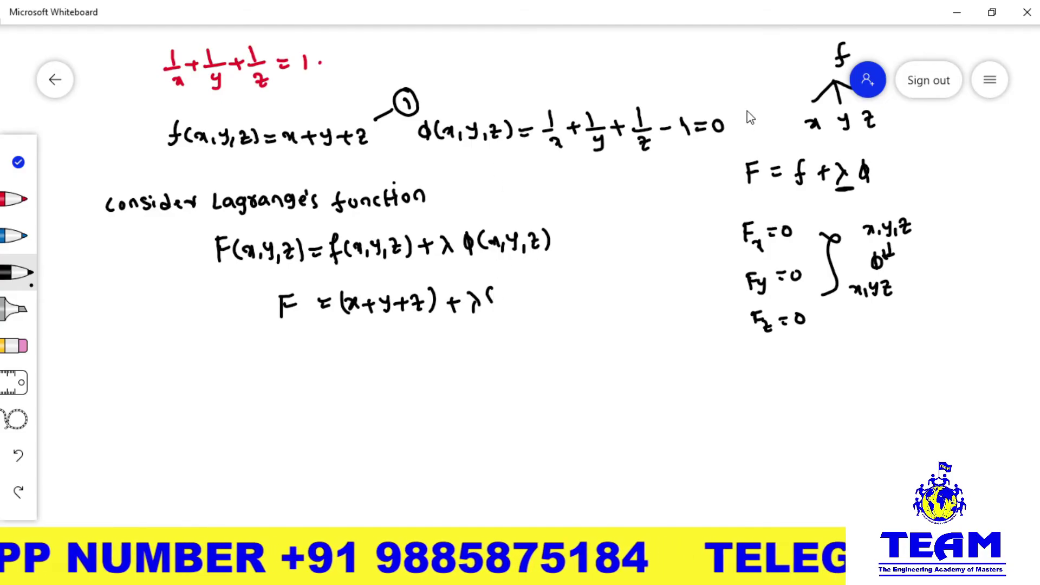
Step: Mark the constraint as (2), fill λ's bracket with 1/x + 1/y + 1/z, and start Fx
{"action": "mouse_move", "coordinate": [729, 119]}
{"action": "left_mouse_down"}
{"action": "mouse_move", "coordinate": [743, 103]}
{"action": "mouse_move", "coordinate": [755, 122]}
{"action": "left_mouse_up"}
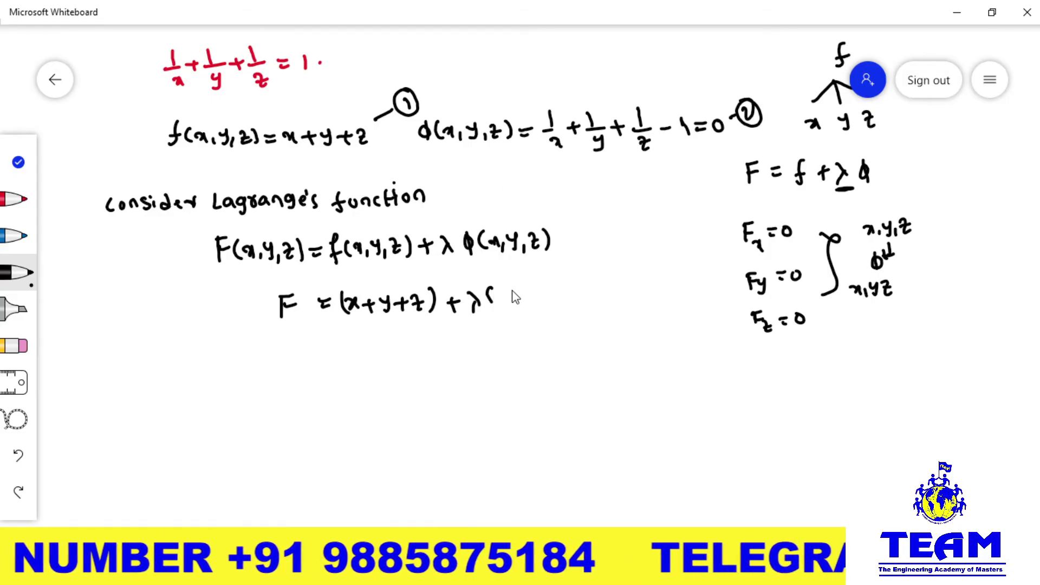
{"action": "mouse_move", "coordinate": [514, 305]}
{"action": "left_mouse_down"}
{"action": "mouse_move", "coordinate": [526, 313]}
{"action": "mouse_move", "coordinate": [555, 296]}
{"action": "left_mouse_up"}
{"action": "mouse_move", "coordinate": [549, 299]}
{"action": "left_mouse_down"}
{"action": "mouse_move", "coordinate": [563, 297]}
{"action": "mouse_move", "coordinate": [556, 316]}
{"action": "mouse_move", "coordinate": [582, 293]}
{"action": "left_mouse_up"}
{"action": "mouse_move", "coordinate": [576, 288]}
{"action": "left_mouse_down"}
{"action": "mouse_move", "coordinate": [575, 302]}
{"action": "mouse_move", "coordinate": [603, 300]}
{"action": "left_mouse_up"}
{"action": "left_click_drag", "start_coordinate": [590, 307], "coordinate": [604, 318]}
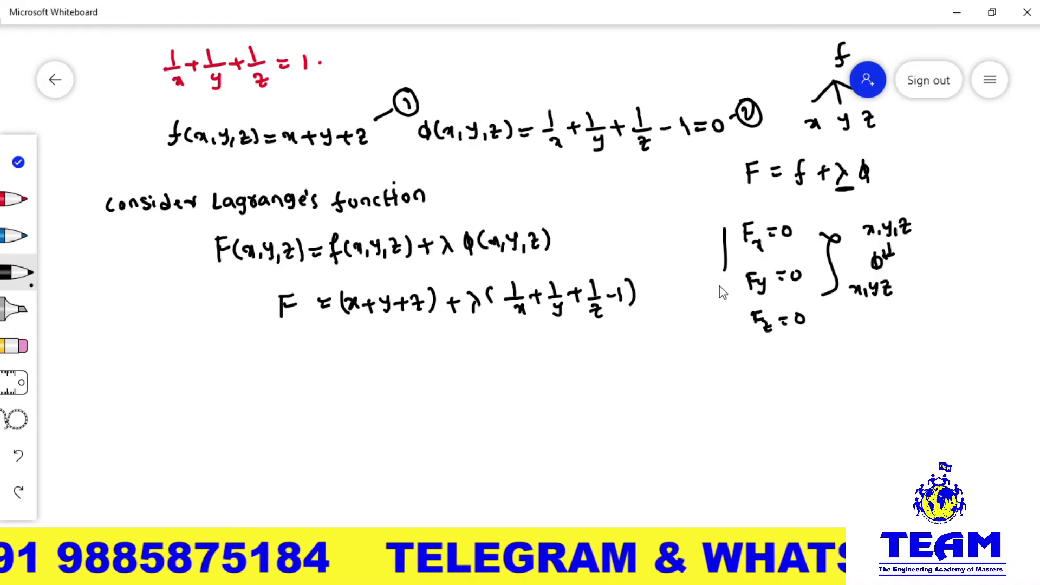
{"action": "left_click_drag", "start_coordinate": [724, 271], "coordinate": [742, 345]}
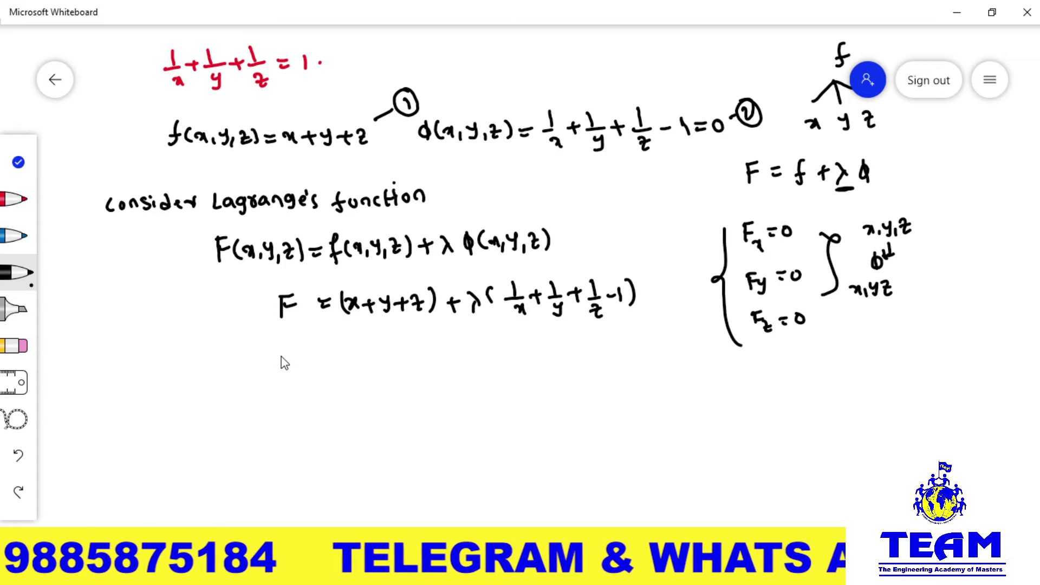
{"action": "mouse_move", "coordinate": [280, 347]}
{"action": "left_mouse_down"}
{"action": "mouse_move", "coordinate": [282, 367]}
{"action": "mouse_move", "coordinate": [302, 373]}
{"action": "left_mouse_up"}
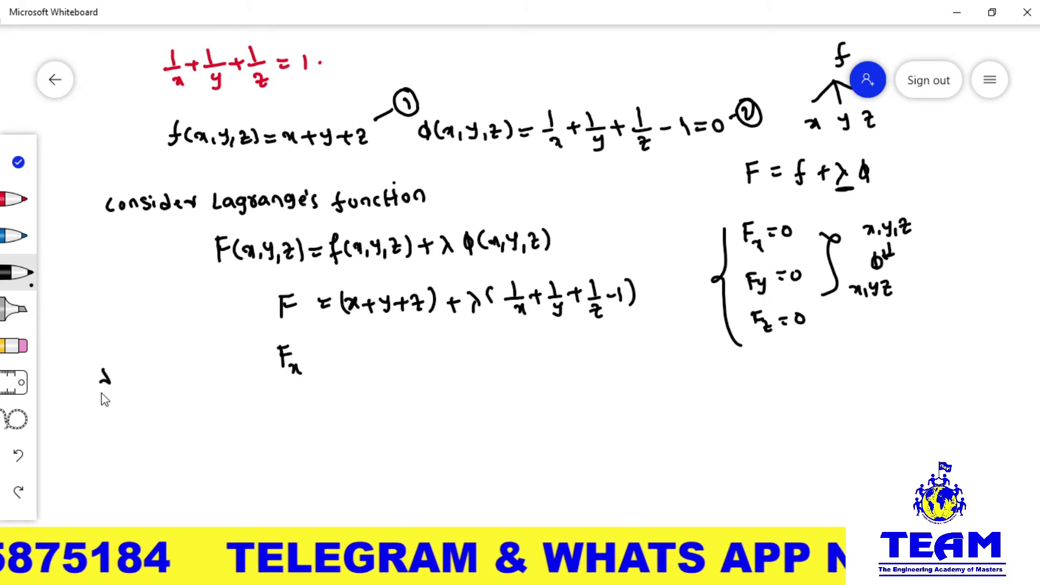
Step: Add the side note 'diff F p.w.r.t x,y,z'
{"action": "left_click_drag", "start_coordinate": [122, 376], "coordinate": [158, 379]}
{"action": "mouse_move", "coordinate": [173, 342]}
{"action": "left_mouse_down"}
{"action": "mouse_move", "coordinate": [182, 355]}
{"action": "mouse_move", "coordinate": [234, 347]}
{"action": "mouse_move", "coordinate": [233, 325]}
{"action": "left_mouse_up"}
{"action": "left_click_drag", "start_coordinate": [179, 383], "coordinate": [222, 379]}
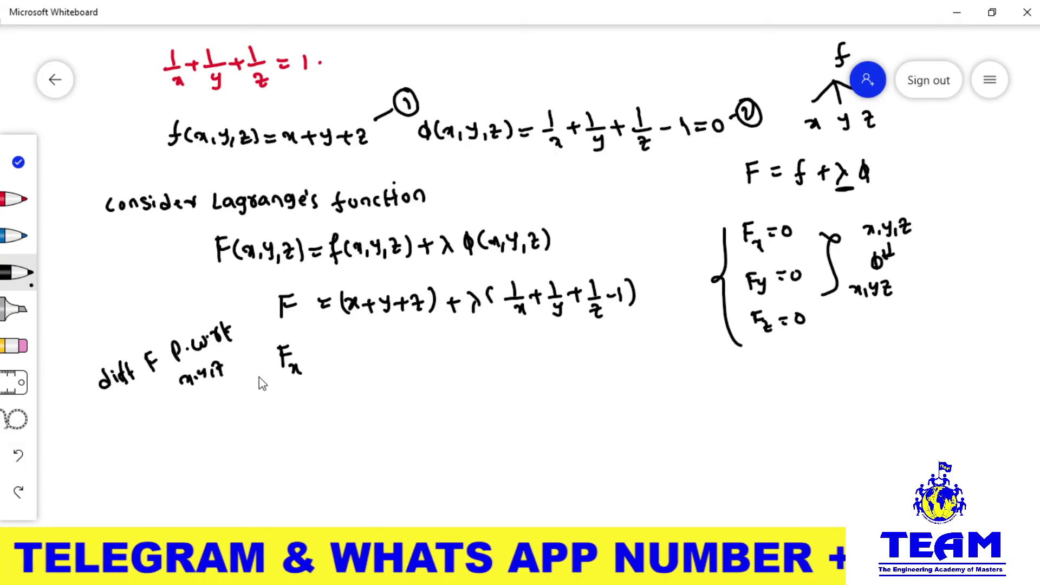
Step: Expand Fx = (1+0+0) + λ(−1/x² + 0 + 0) term by term
{"action": "left_click_drag", "start_coordinate": [310, 352], "coordinate": [323, 357]}
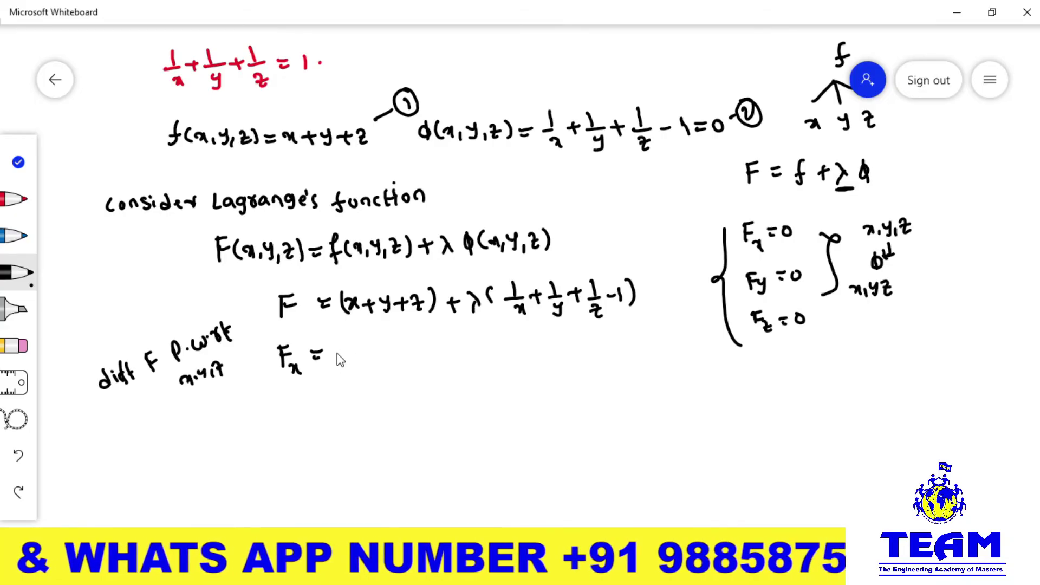
{"action": "left_click_drag", "start_coordinate": [337, 347], "coordinate": [339, 368]}
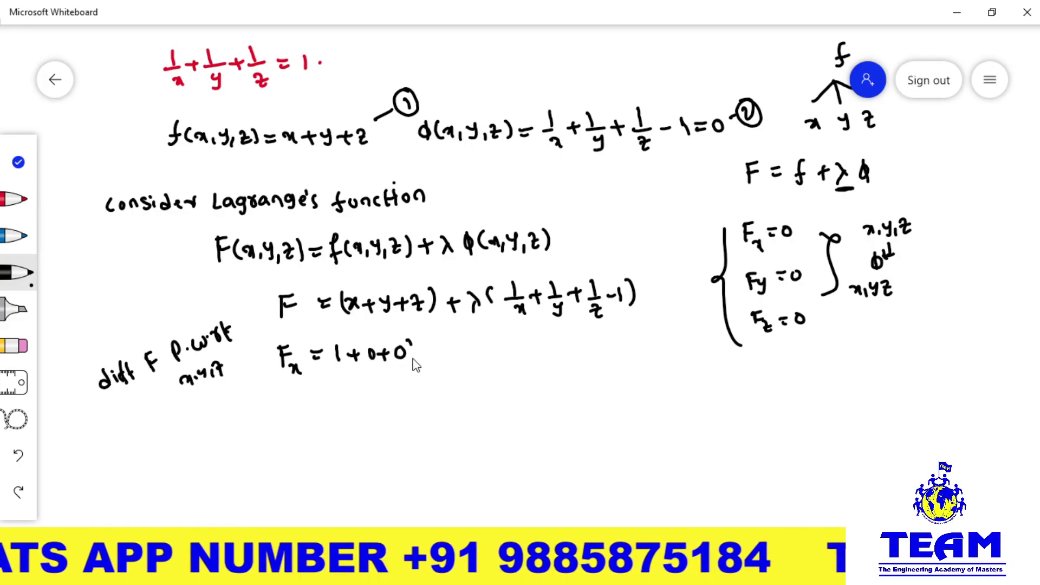
{"action": "left_click_drag", "start_coordinate": [413, 360], "coordinate": [412, 364]}
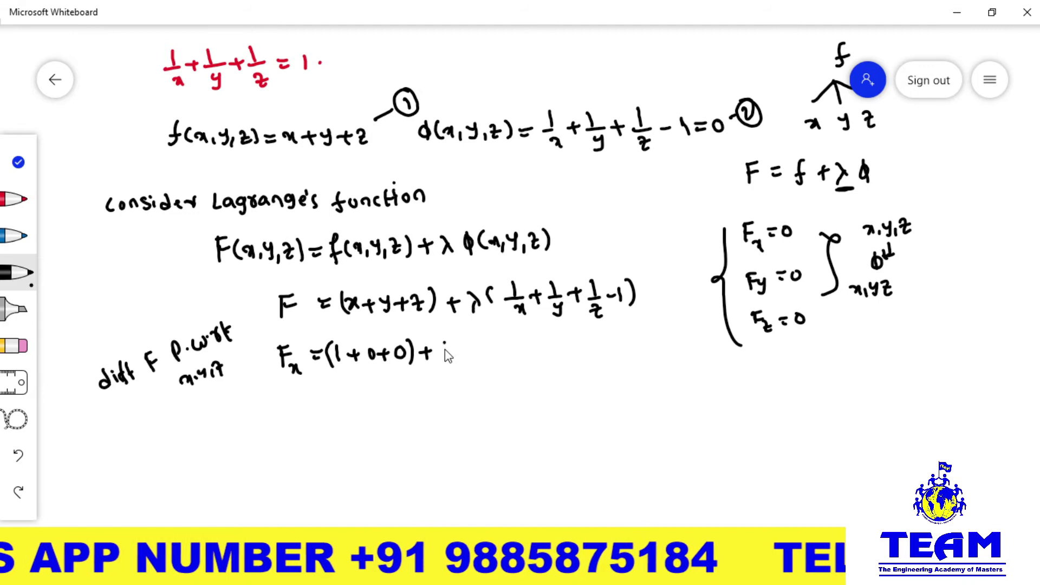
{"action": "left_click_drag", "start_coordinate": [465, 343], "coordinate": [463, 364]}
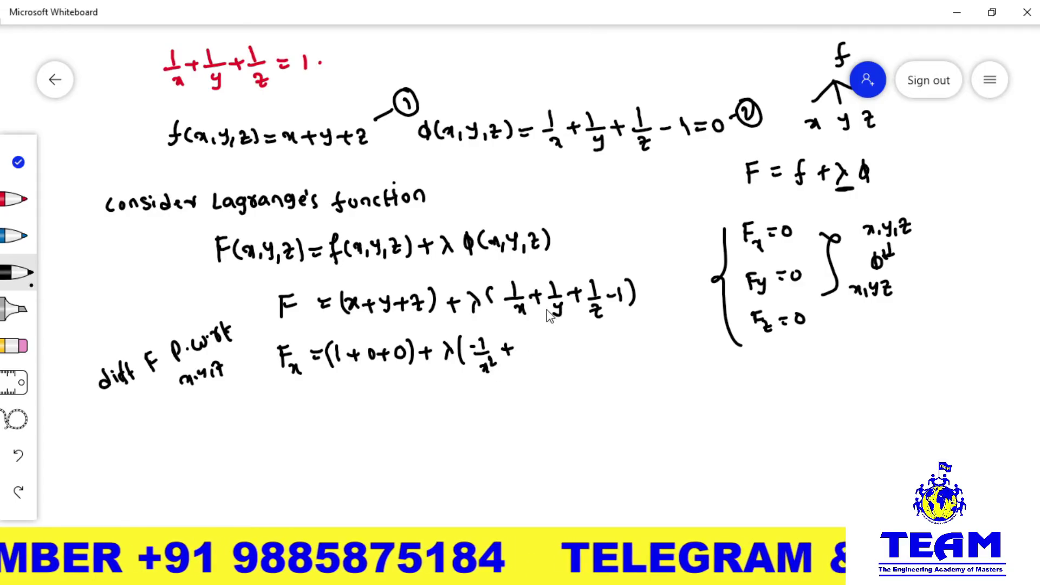
{"action": "left_click_drag", "start_coordinate": [534, 350], "coordinate": [546, 349]}
{"action": "left_click_drag", "start_coordinate": [540, 343], "coordinate": [539, 356]}
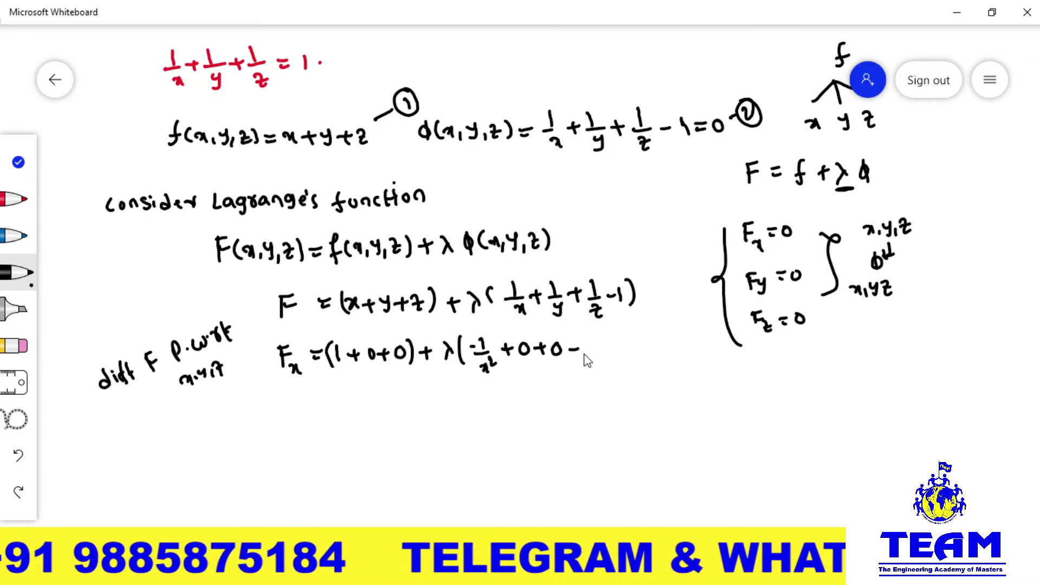
{"action": "left_click_drag", "start_coordinate": [591, 343], "coordinate": [592, 345]}
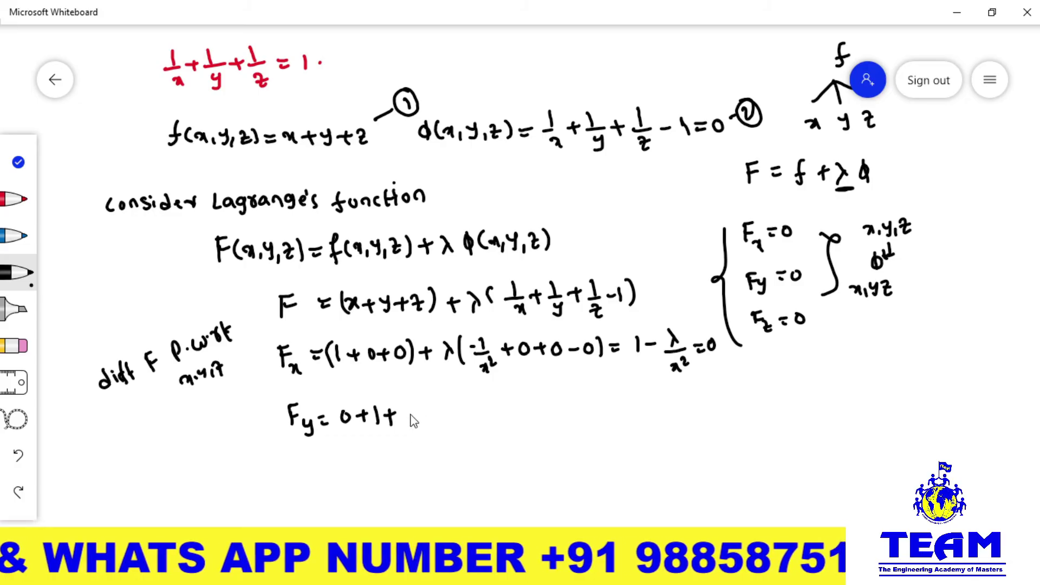
Step: Finish Fy = (0+1+0) + λ(0 − 1/y² + 0 − 0) = 1 − λ/y² = 0
{"action": "left_click_drag", "start_coordinate": [421, 403], "coordinate": [423, 423]}
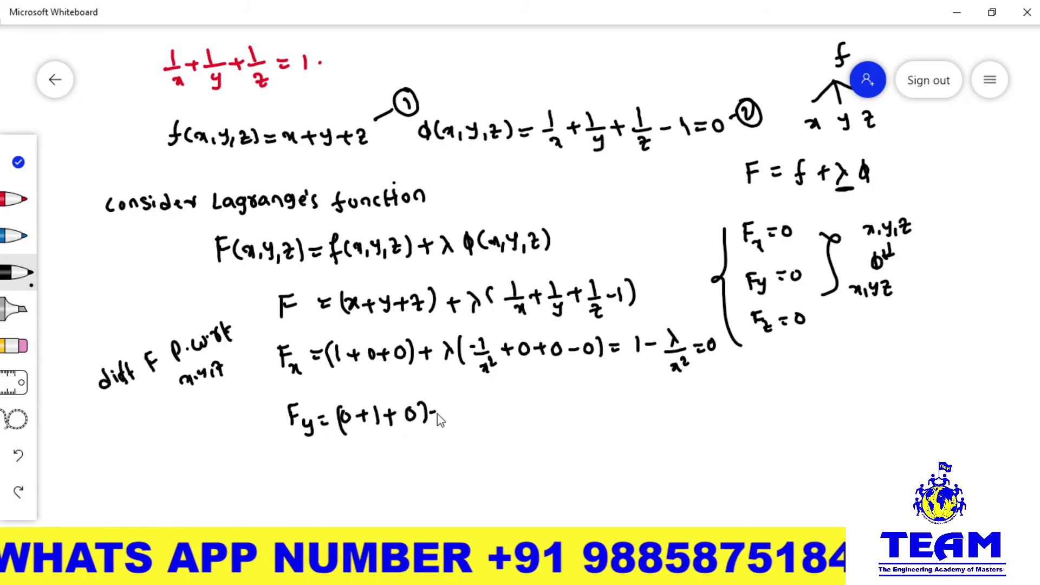
{"action": "left_click_drag", "start_coordinate": [471, 397], "coordinate": [469, 416]}
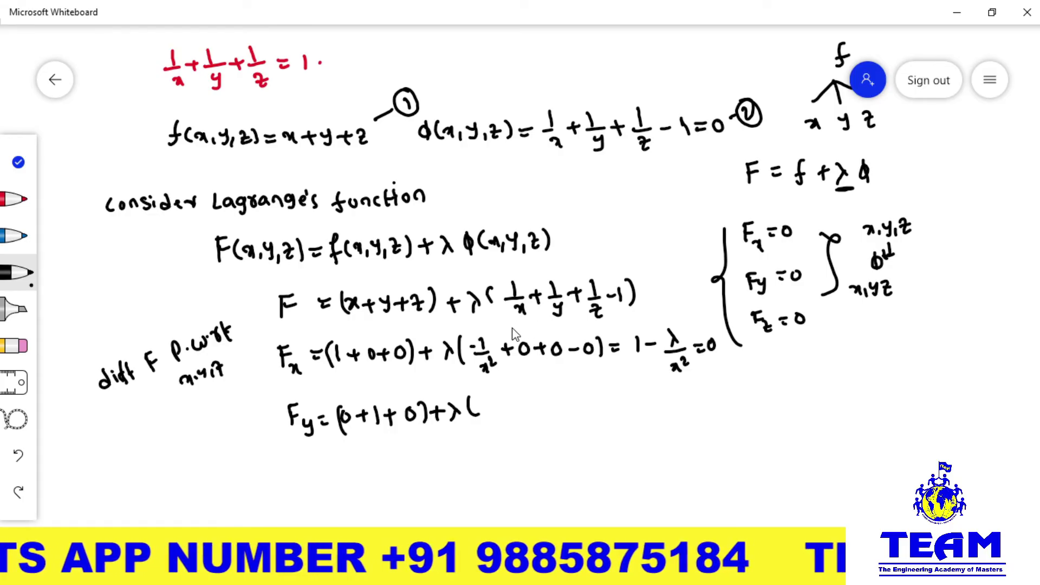
{"action": "left_click_drag", "start_coordinate": [490, 405], "coordinate": [529, 409]}
{"action": "mouse_move", "coordinate": [520, 417]}
{"action": "left_mouse_down"}
{"action": "mouse_move", "coordinate": [526, 428]}
{"action": "mouse_move", "coordinate": [550, 420]}
{"action": "left_mouse_up"}
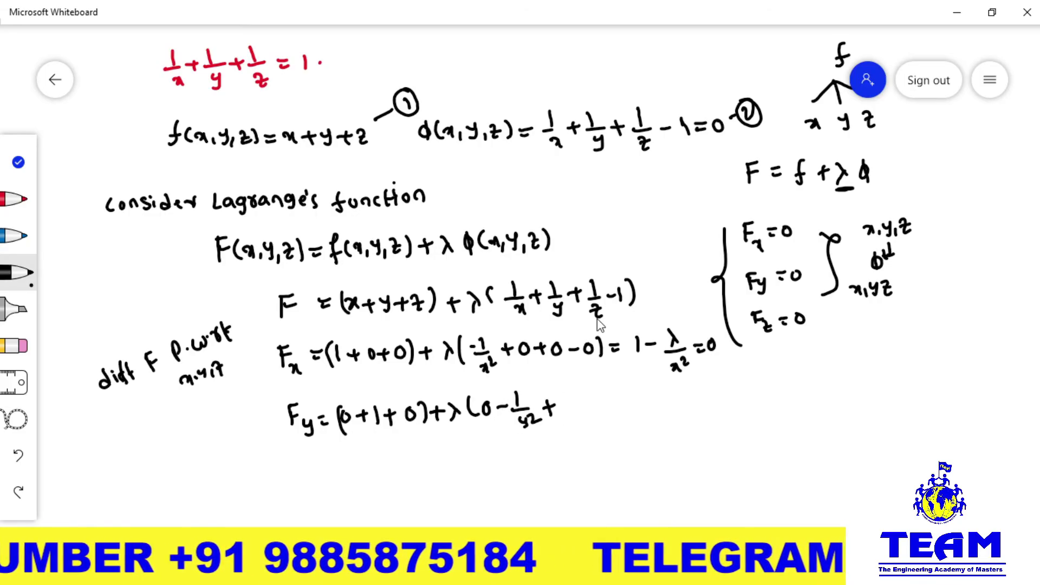
{"action": "left_click_drag", "start_coordinate": [566, 402], "coordinate": [565, 403]}
{"action": "mouse_move", "coordinate": [577, 406]}
{"action": "left_mouse_down"}
{"action": "mouse_move", "coordinate": [593, 402]}
{"action": "mouse_move", "coordinate": [602, 415]}
{"action": "mouse_move", "coordinate": [623, 402]}
{"action": "left_mouse_up"}
{"action": "left_click_drag", "start_coordinate": [614, 407], "coordinate": [646, 416]}
{"action": "left_click_drag", "start_coordinate": [653, 409], "coordinate": [686, 405]}
{"action": "mouse_move", "coordinate": [681, 399]}
{"action": "left_mouse_down"}
{"action": "mouse_move", "coordinate": [698, 413]}
{"action": "mouse_move", "coordinate": [687, 438]}
{"action": "mouse_move", "coordinate": [712, 399]}
{"action": "left_mouse_up"}
{"action": "left_click_drag", "start_coordinate": [704, 405], "coordinate": [719, 396]}
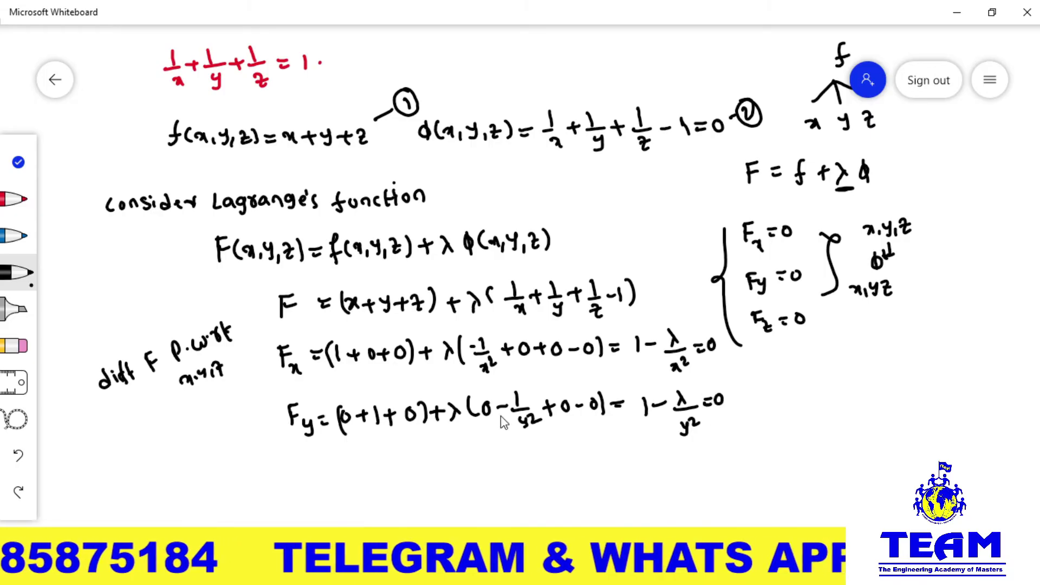
Step: Write 'Fz =' on the line below Fy
{"action": "mouse_move", "coordinate": [288, 458]}
{"action": "left_mouse_down"}
{"action": "mouse_move", "coordinate": [290, 474]}
{"action": "mouse_move", "coordinate": [299, 463]}
{"action": "mouse_move", "coordinate": [313, 478]}
{"action": "mouse_move", "coordinate": [332, 462]}
{"action": "left_mouse_up"}
{"action": "left_click", "coordinate": [323, 466]}
{"action": "left_click_drag", "start_coordinate": [323, 471], "coordinate": [331, 470]}
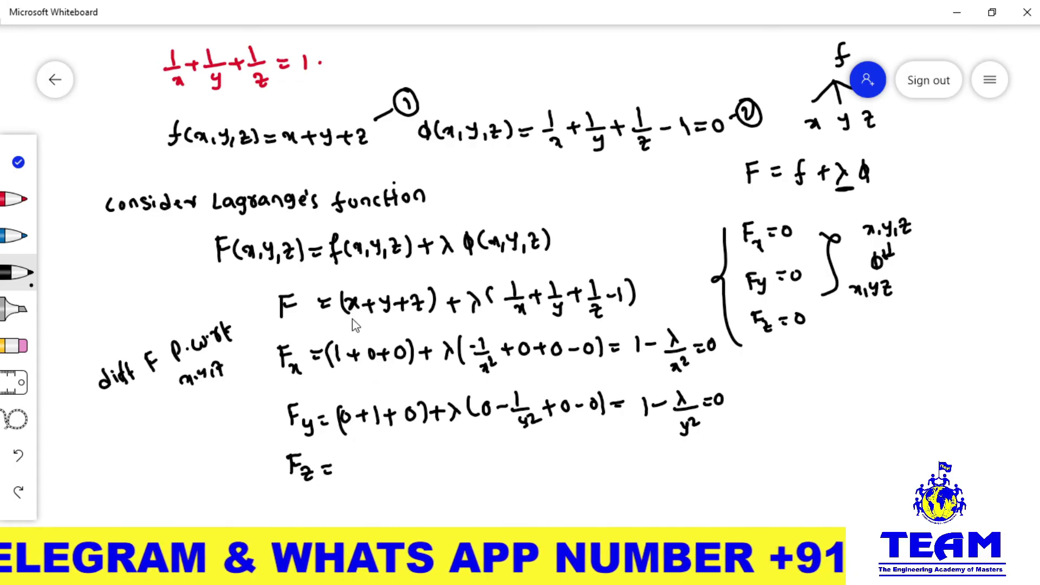
Step: Derive Fz = (0+0+1) + λ(…) = 1 − λ/z² = 0
{"action": "mouse_move", "coordinate": [349, 464]}
{"action": "left_mouse_down"}
{"action": "mouse_move", "coordinate": [370, 470]}
{"action": "mouse_move", "coordinate": [363, 478]}
{"action": "mouse_move", "coordinate": [383, 477]}
{"action": "mouse_move", "coordinate": [384, 463]}
{"action": "left_mouse_up"}
{"action": "left_click_drag", "start_coordinate": [389, 471], "coordinate": [419, 476]}
{"action": "left_click_drag", "start_coordinate": [340, 459], "coordinate": [339, 482]}
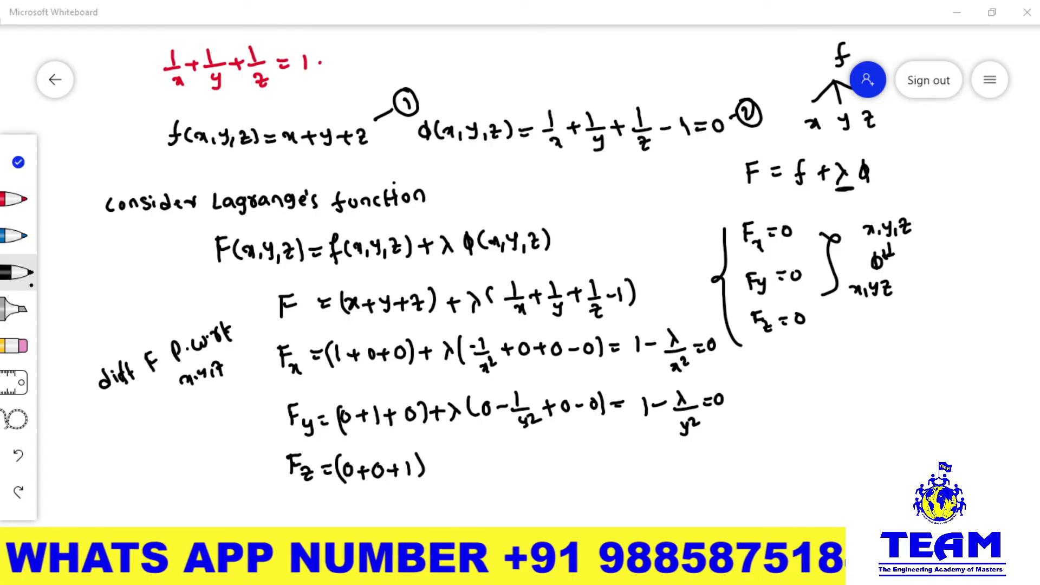
{"action": "mouse_move", "coordinate": [431, 469]}
{"action": "left_mouse_down"}
{"action": "mouse_move", "coordinate": [558, 466]}
{"action": "mouse_move", "coordinate": [568, 471]}
{"action": "mouse_move", "coordinate": [560, 493]}
{"action": "mouse_move", "coordinate": [592, 460]}
{"action": "left_mouse_up"}
{"action": "mouse_move", "coordinate": [602, 454]}
{"action": "left_mouse_down"}
{"action": "mouse_move", "coordinate": [603, 474]}
{"action": "mouse_move", "coordinate": [627, 459]}
{"action": "mouse_move", "coordinate": [694, 464]}
{"action": "mouse_move", "coordinate": [684, 467]}
{"action": "left_mouse_up"}
{"action": "mouse_move", "coordinate": [680, 471]}
{"action": "left_mouse_down"}
{"action": "mouse_move", "coordinate": [706, 475]}
{"action": "mouse_move", "coordinate": [691, 495]}
{"action": "mouse_move", "coordinate": [708, 489]}
{"action": "mouse_move", "coordinate": [722, 460]}
{"action": "left_mouse_up"}
{"action": "left_click_drag", "start_coordinate": [714, 467], "coordinate": [731, 456]}
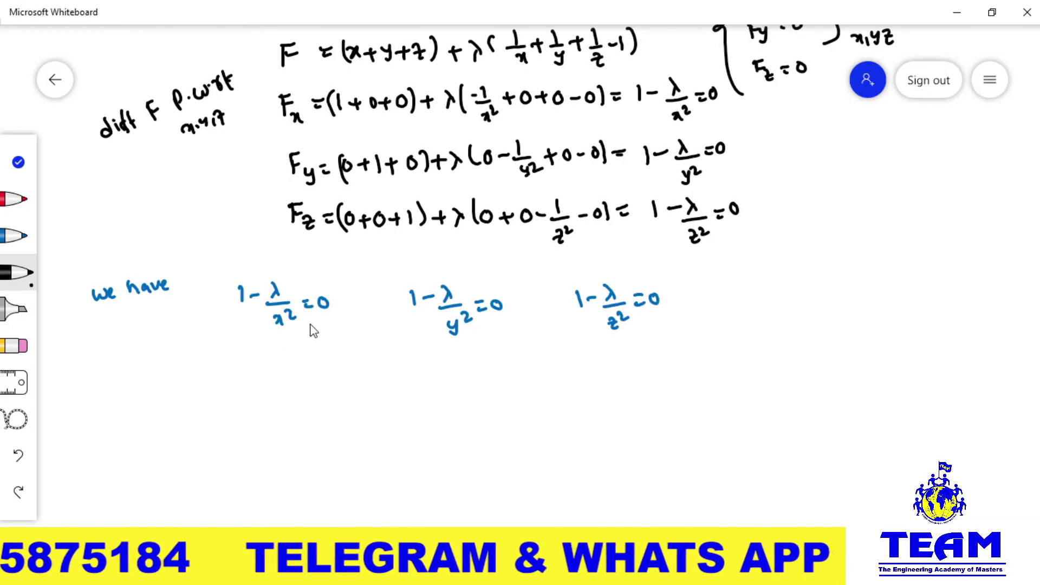
Step: Rewrite the first condition as 1 = λ/x², giving λ = x²
{"action": "mouse_move", "coordinate": [249, 350]}
{"action": "left_mouse_down"}
{"action": "mouse_move", "coordinate": [248, 368]}
{"action": "mouse_move", "coordinate": [269, 355]}
{"action": "mouse_move", "coordinate": [291, 359]}
{"action": "left_mouse_up"}
{"action": "left_click", "coordinate": [281, 344]}
{"action": "mouse_move", "coordinate": [283, 351]}
{"action": "left_mouse_down"}
{"action": "mouse_move", "coordinate": [277, 359]}
{"action": "mouse_move", "coordinate": [296, 362]}
{"action": "left_mouse_up"}
{"action": "left_click_drag", "start_coordinate": [282, 372], "coordinate": [292, 379]}
{"action": "left_click_drag", "start_coordinate": [296, 368], "coordinate": [305, 374]}
{"action": "left_click_drag", "start_coordinate": [261, 404], "coordinate": [270, 419]}
{"action": "left_click_drag", "start_coordinate": [265, 410], "coordinate": [260, 419]}
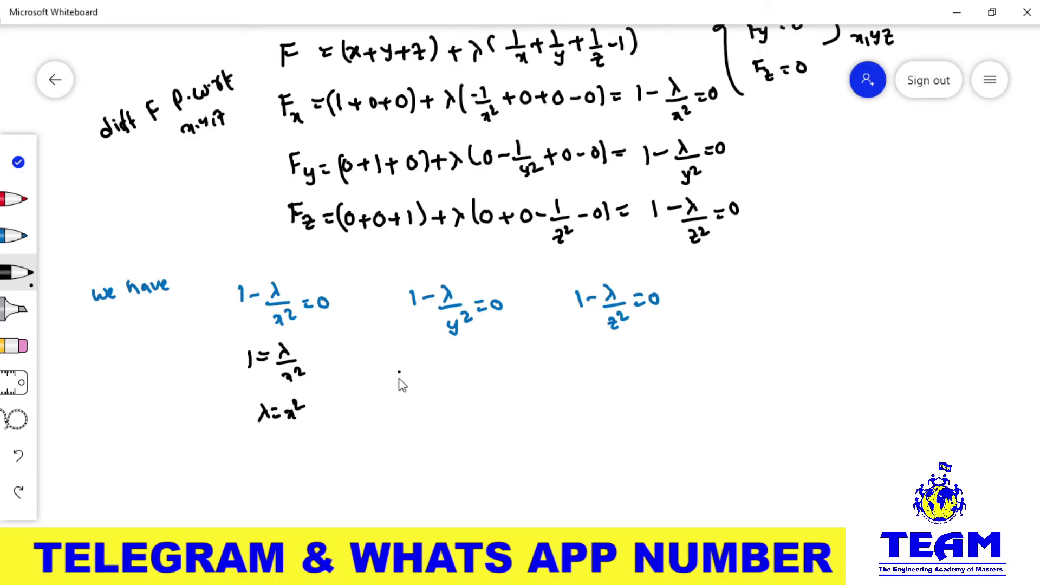
{"action": "left_click_drag", "start_coordinate": [399, 372], "coordinate": [407, 370]}
{"action": "left_click_drag", "start_coordinate": [399, 377], "coordinate": [407, 375]}
{"action": "left_click_drag", "start_coordinate": [411, 364], "coordinate": [417, 381]}
Step: Draw dividers between the three equations and write λ = z² under the third
{"action": "left_click_drag", "start_coordinate": [367, 298], "coordinate": [377, 413]}
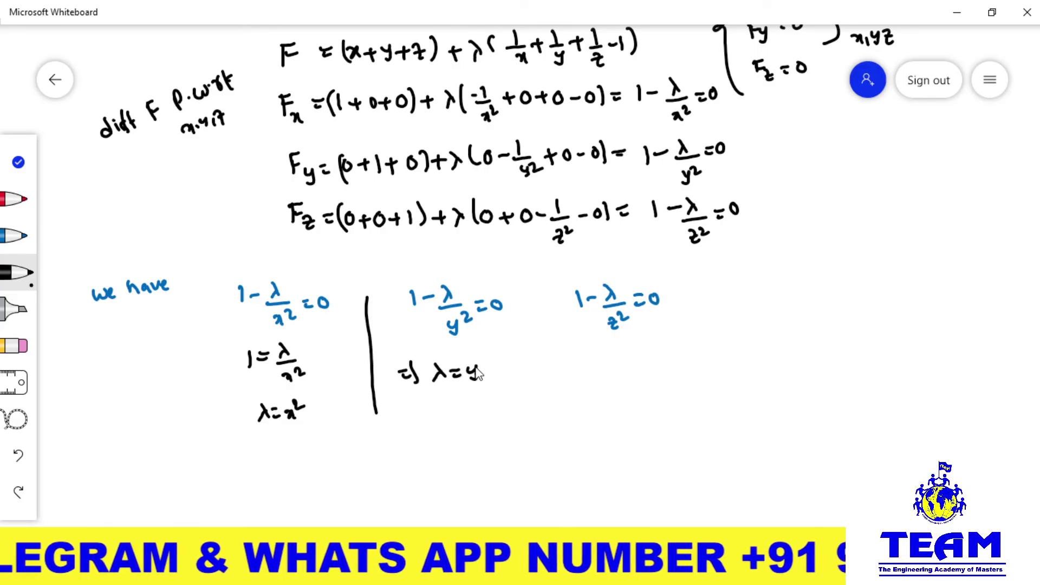
{"action": "left_click_drag", "start_coordinate": [520, 287], "coordinate": [522, 409]}
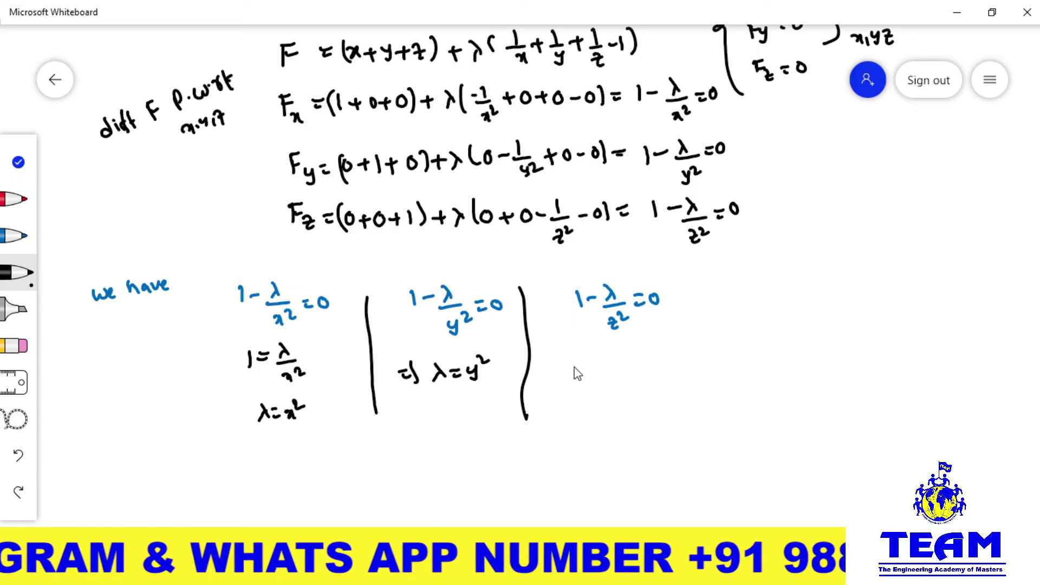
{"action": "left_click_drag", "start_coordinate": [573, 370], "coordinate": [585, 370]}
{"action": "left_click_drag", "start_coordinate": [573, 376], "coordinate": [586, 376]}
{"action": "left_click_drag", "start_coordinate": [591, 362], "coordinate": [592, 365]}
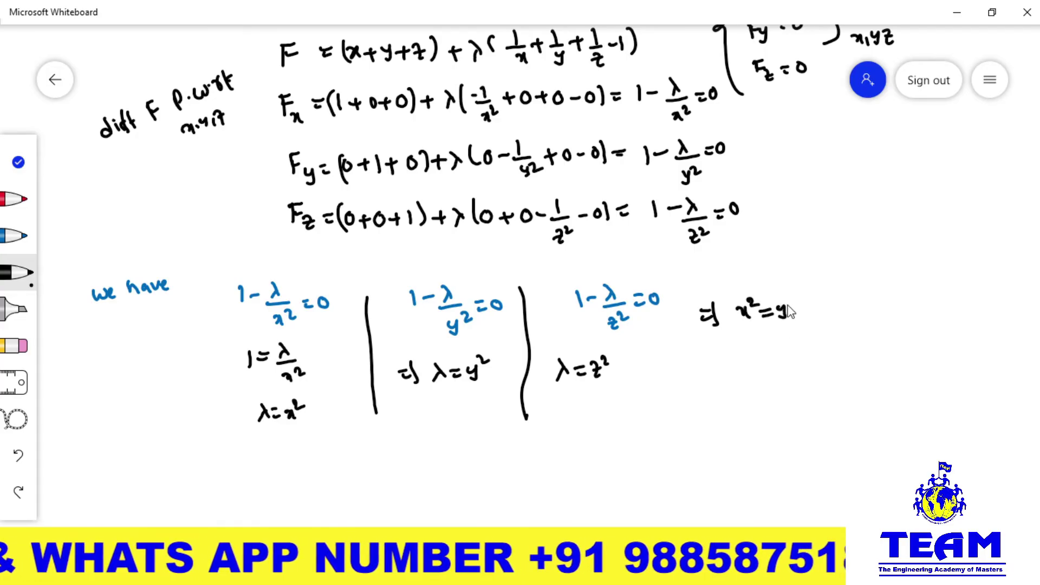
Step: Combine the results into x² = y² = z² = λ
{"action": "left_click_drag", "start_coordinate": [790, 295], "coordinate": [797, 302]}
{"action": "mouse_move", "coordinate": [795, 309]}
{"action": "left_mouse_down"}
{"action": "mouse_move", "coordinate": [823, 313]}
{"action": "mouse_move", "coordinate": [833, 299]}
{"action": "left_mouse_up"}
{"action": "left_click_drag", "start_coordinate": [834, 308], "coordinate": [851, 315]}
{"action": "mouse_move", "coordinate": [751, 333]}
{"action": "left_mouse_down"}
{"action": "mouse_move", "coordinate": [759, 343]}
{"action": "mouse_move", "coordinate": [772, 322]}
{"action": "left_mouse_up"}
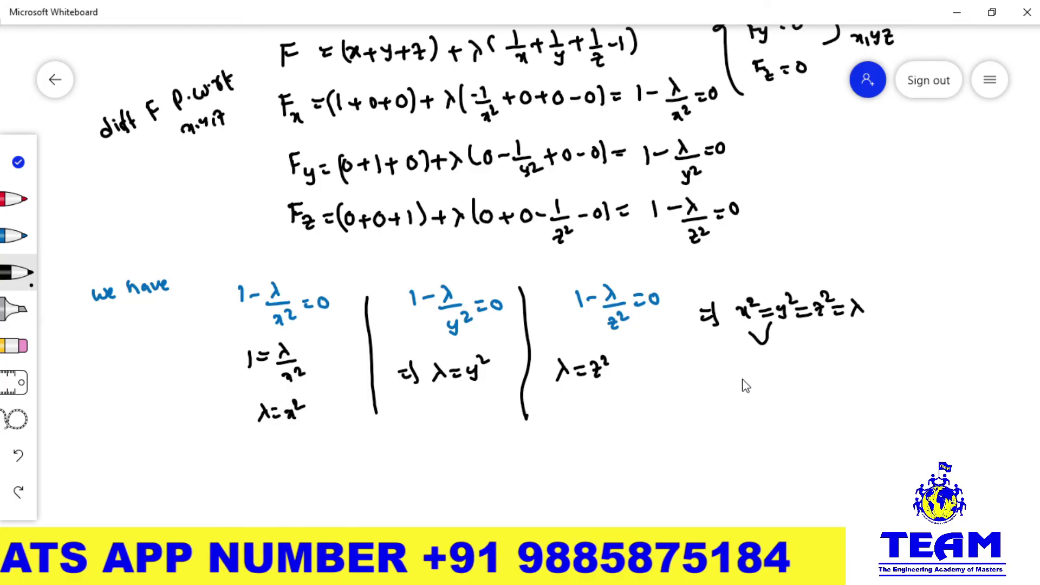
{"action": "mouse_move", "coordinate": [737, 373]}
{"action": "left_mouse_down"}
{"action": "mouse_move", "coordinate": [747, 382]}
{"action": "mouse_move", "coordinate": [737, 382]}
{"action": "left_mouse_up"}
Step: Write x² = y², giving x = ±y
{"action": "left_click_drag", "start_coordinate": [751, 368], "coordinate": [758, 367]}
{"action": "left_click_drag", "start_coordinate": [752, 378], "coordinate": [771, 385]}
{"action": "mouse_move", "coordinate": [778, 363]}
{"action": "left_mouse_down"}
{"action": "mouse_move", "coordinate": [786, 368]}
{"action": "mouse_move", "coordinate": [756, 371]}
{"action": "left_mouse_up"}
{"action": "left_click_drag", "start_coordinate": [736, 412], "coordinate": [737, 426]}
{"action": "left_click_drag", "start_coordinate": [753, 416], "coordinate": [764, 416]}
{"action": "left_click_drag", "start_coordinate": [754, 423], "coordinate": [775, 423]}
{"action": "left_click_drag", "start_coordinate": [769, 417], "coordinate": [782, 426]}
{"action": "left_click_drag", "start_coordinate": [786, 411], "coordinate": [793, 428]}
Step: Write y² = z², giving y = ±z
{"action": "left_click_drag", "start_coordinate": [810, 358], "coordinate": [815, 374]}
{"action": "mouse_move", "coordinate": [786, 320]}
{"action": "left_mouse_down"}
{"action": "mouse_move", "coordinate": [818, 323]}
{"action": "mouse_move", "coordinate": [842, 363]}
{"action": "left_mouse_up"}
{"action": "left_click_drag", "start_coordinate": [835, 371], "coordinate": [865, 366]}
{"action": "left_click_drag", "start_coordinate": [821, 405], "coordinate": [825, 418]}
{"action": "mouse_move", "coordinate": [831, 403]}
{"action": "left_mouse_down"}
{"action": "mouse_move", "coordinate": [824, 428]}
{"action": "mouse_move", "coordinate": [843, 412]}
{"action": "left_mouse_up"}
{"action": "left_click_drag", "start_coordinate": [835, 419], "coordinate": [863, 410]}
{"action": "mouse_move", "coordinate": [856, 404]}
{"action": "left_mouse_down"}
{"action": "mouse_move", "coordinate": [855, 418]}
{"action": "mouse_move", "coordinate": [880, 411]}
{"action": "left_mouse_up"}
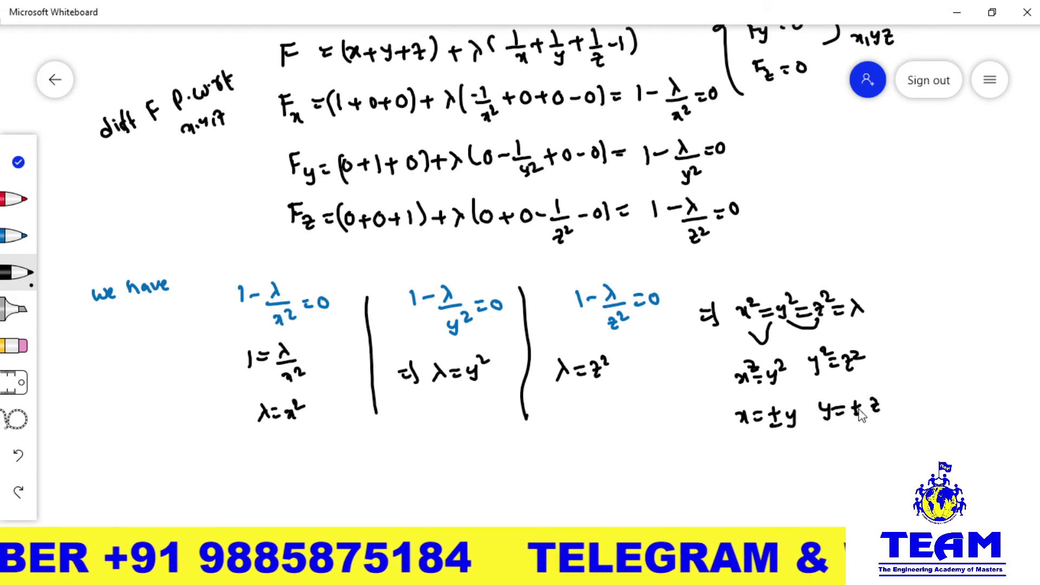
Step: Conclude ±x = ±y = ±z below λ = z²
{"action": "mouse_move", "coordinate": [594, 454]}
{"action": "left_mouse_down"}
{"action": "mouse_move", "coordinate": [602, 462]}
{"action": "mouse_move", "coordinate": [579, 465]}
{"action": "left_mouse_up"}
{"action": "left_click_drag", "start_coordinate": [572, 468], "coordinate": [620, 455]}
{"action": "mouse_move", "coordinate": [608, 464]}
{"action": "left_mouse_down"}
{"action": "mouse_move", "coordinate": [637, 457]}
{"action": "mouse_move", "coordinate": [630, 464]}
{"action": "left_mouse_up"}
{"action": "left_click_drag", "start_coordinate": [625, 467], "coordinate": [645, 459]}
{"action": "left_click", "coordinate": [658, 456]}
{"action": "mouse_move", "coordinate": [650, 451]}
{"action": "left_mouse_down"}
{"action": "mouse_move", "coordinate": [646, 467]}
{"action": "mouse_move", "coordinate": [668, 454]}
{"action": "left_mouse_up"}
{"action": "left_click_drag", "start_coordinate": [657, 462], "coordinate": [669, 461]}
{"action": "left_click_drag", "start_coordinate": [681, 454], "coordinate": [707, 462]}
{"action": "left_click_drag", "start_coordinate": [680, 467], "coordinate": [690, 467]}
{"action": "scroll", "coordinate": [569, 342], "scroll_direction": "down", "scroll_amount": 3}
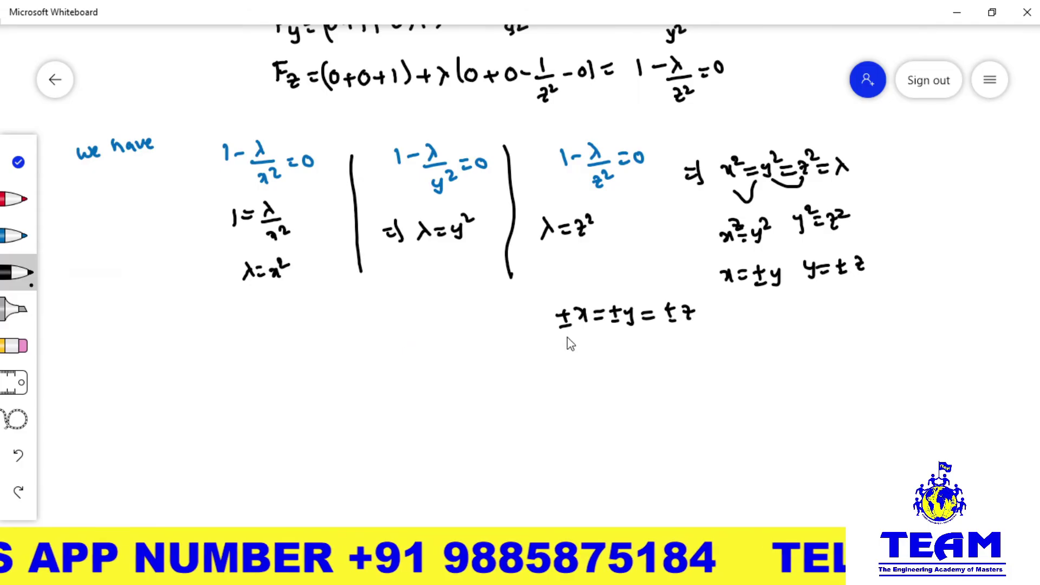